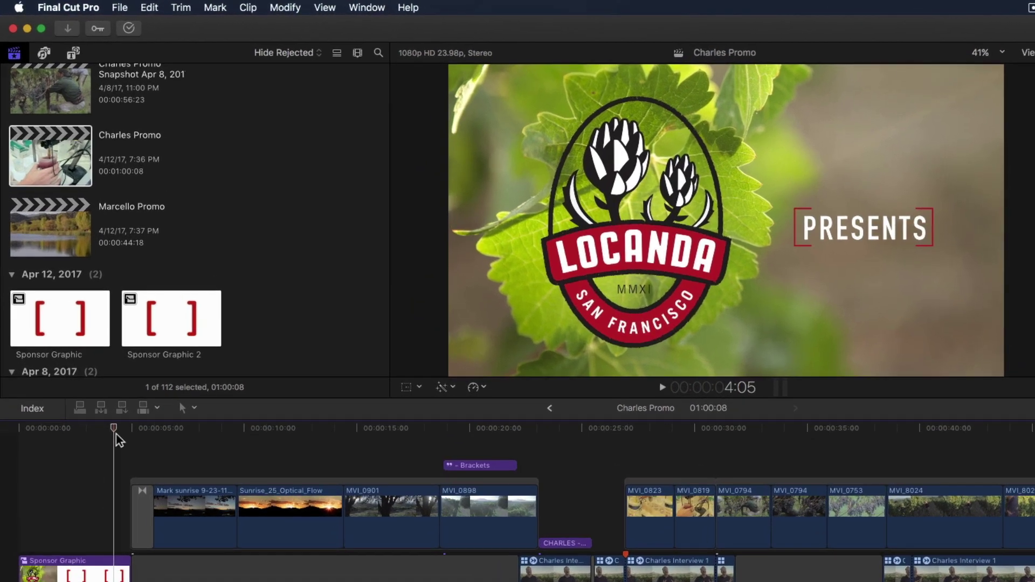
Step: Select the Charles Promo project and bring up its share Attributes options to add Date and Episode Number
left_click(73, 165)
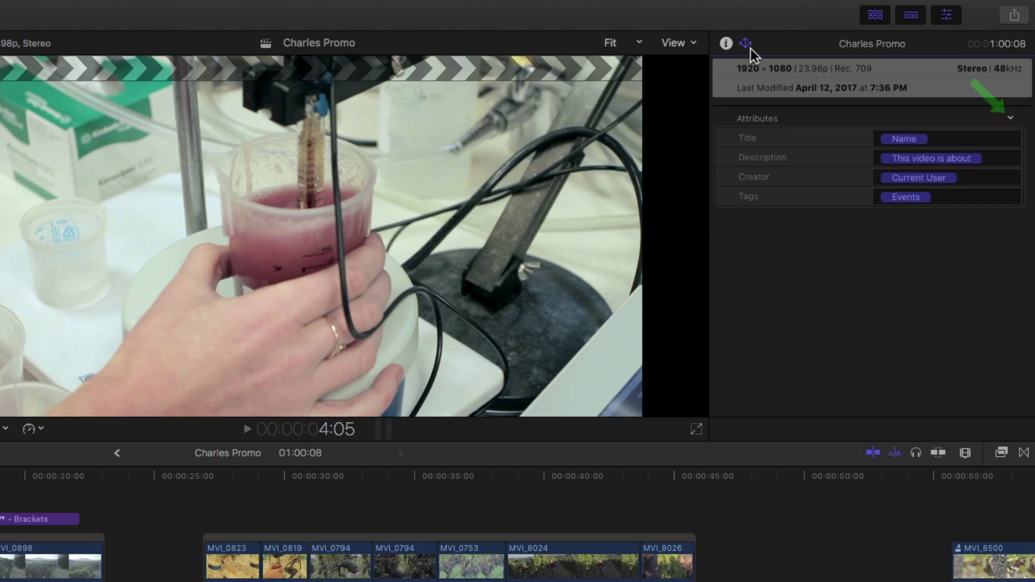
left_click(1011, 120)
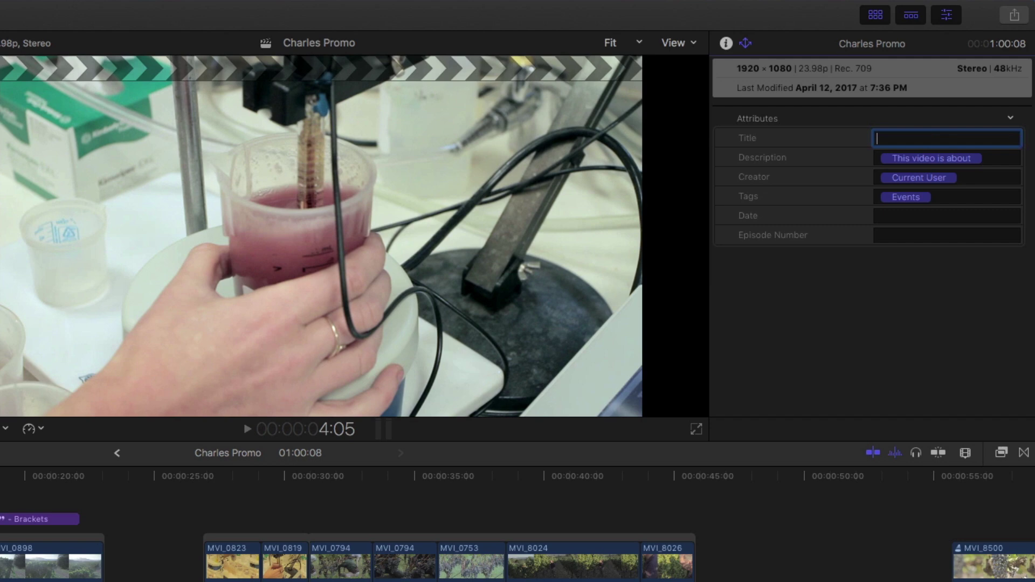
Step: Enter 'Quintessa Harvest Promo 1' as the project's share Title
type("Quintessa Harves")
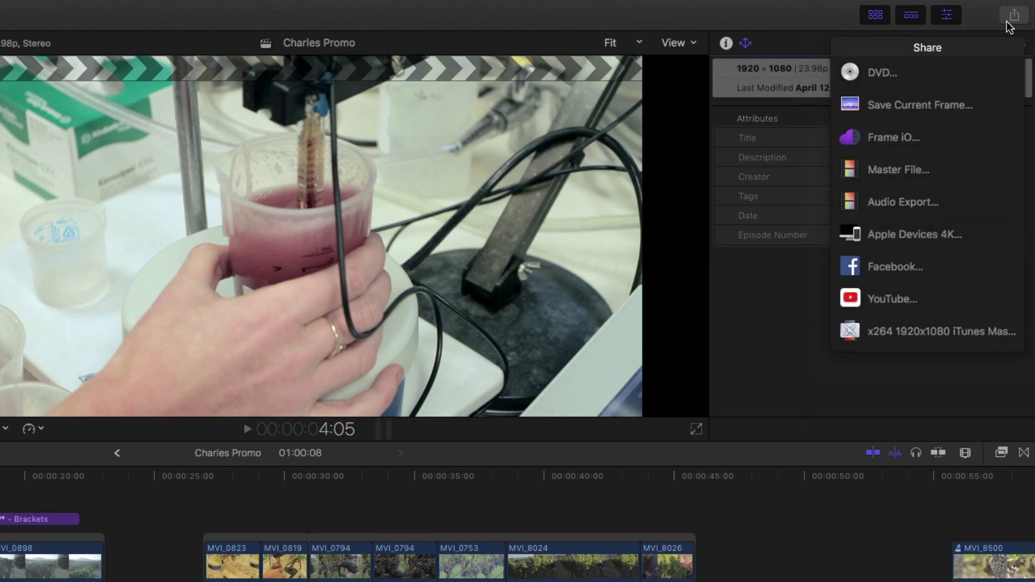
Step: Start a YouTube share and inspect the processing, harvest, music, time-lapse and Quintessa Promo tags
left_click(888, 299)
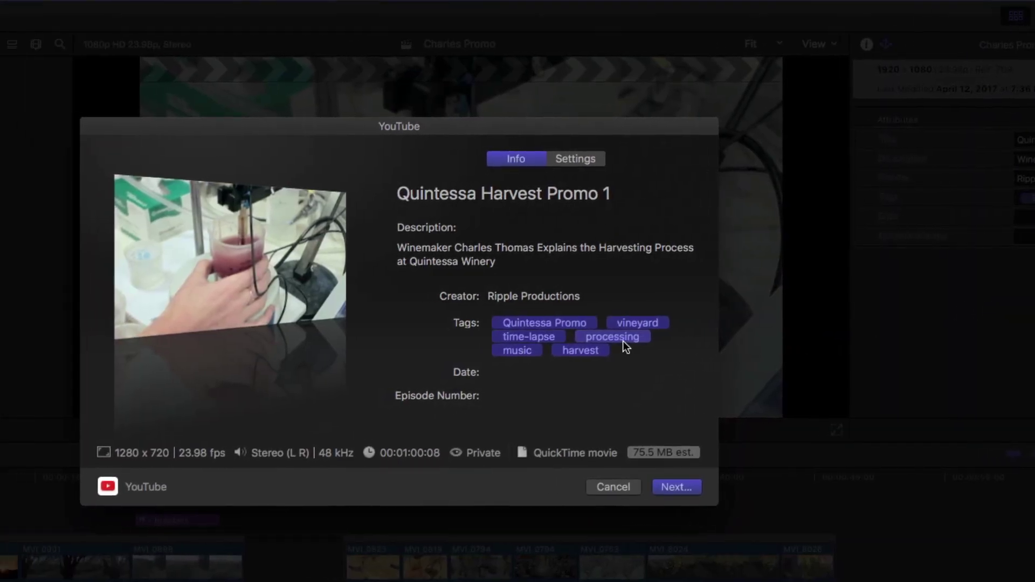
left_click(623, 341)
left_click(593, 350)
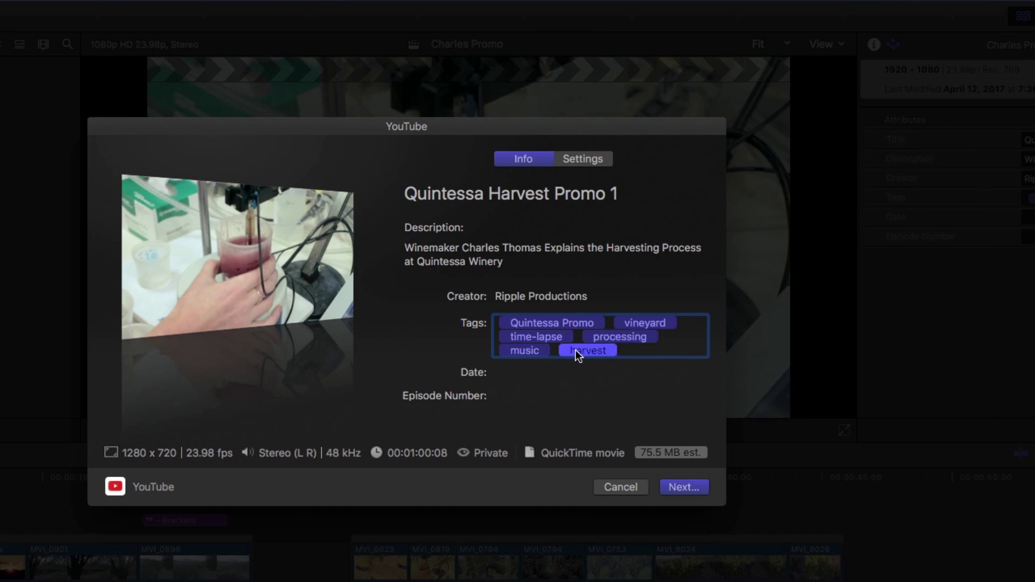
left_click(535, 349)
left_click(532, 339)
left_click(542, 325)
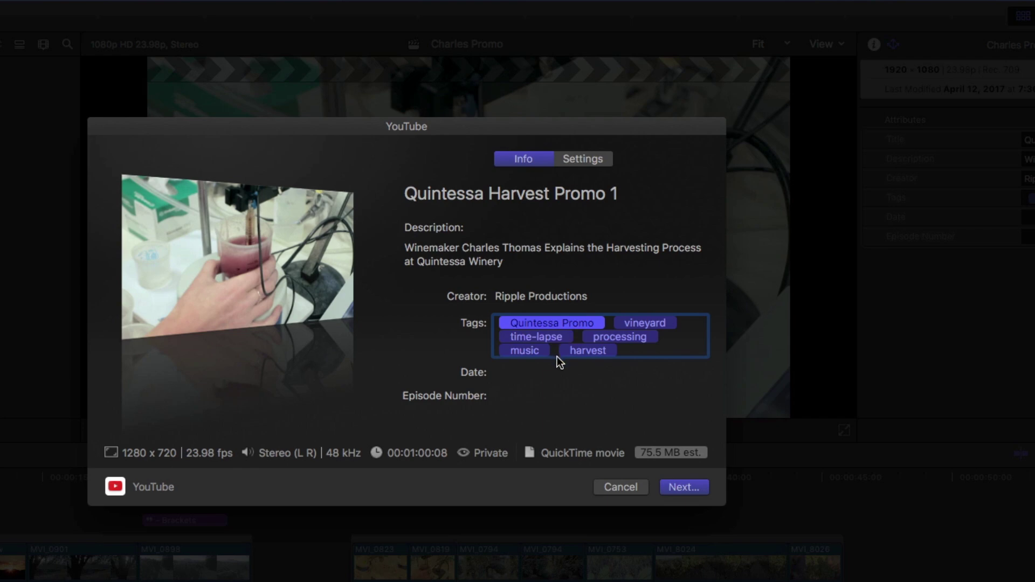
Step: Cancel the YouTube preview and replace the Tags format's Events and All Keywords tokens with Custom Name
left_click(626, 488)
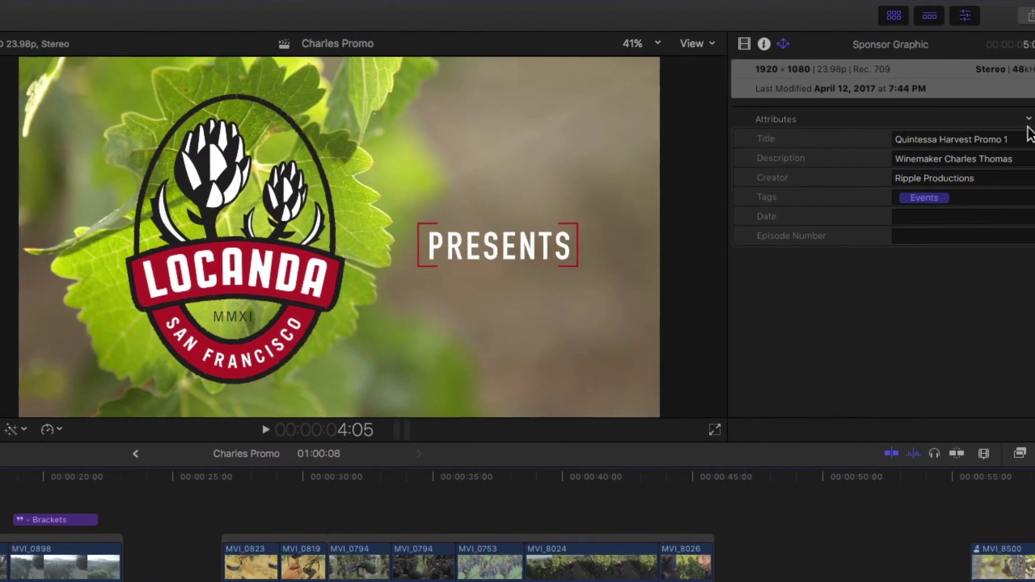
left_click(1028, 119)
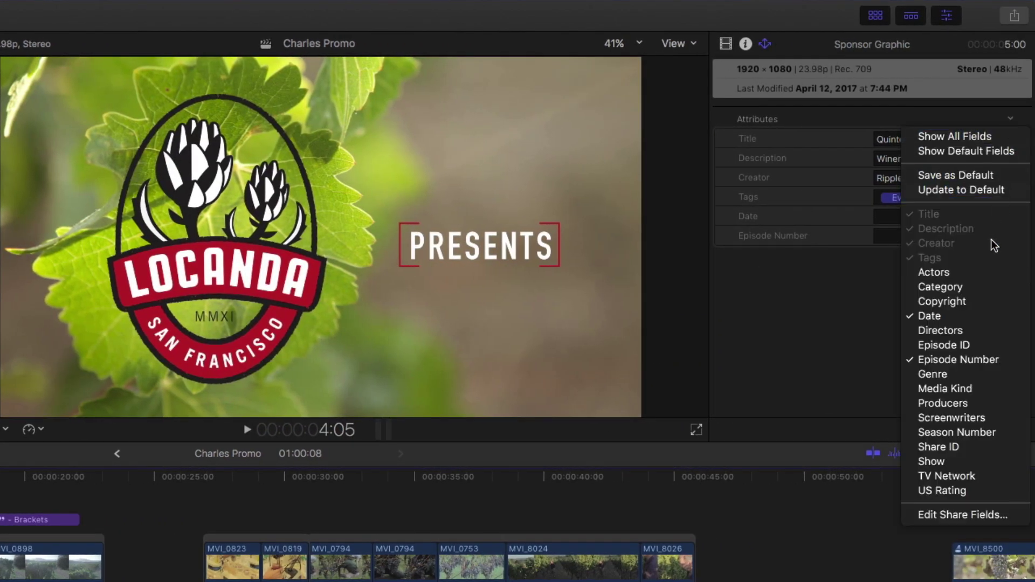
left_click(963, 512)
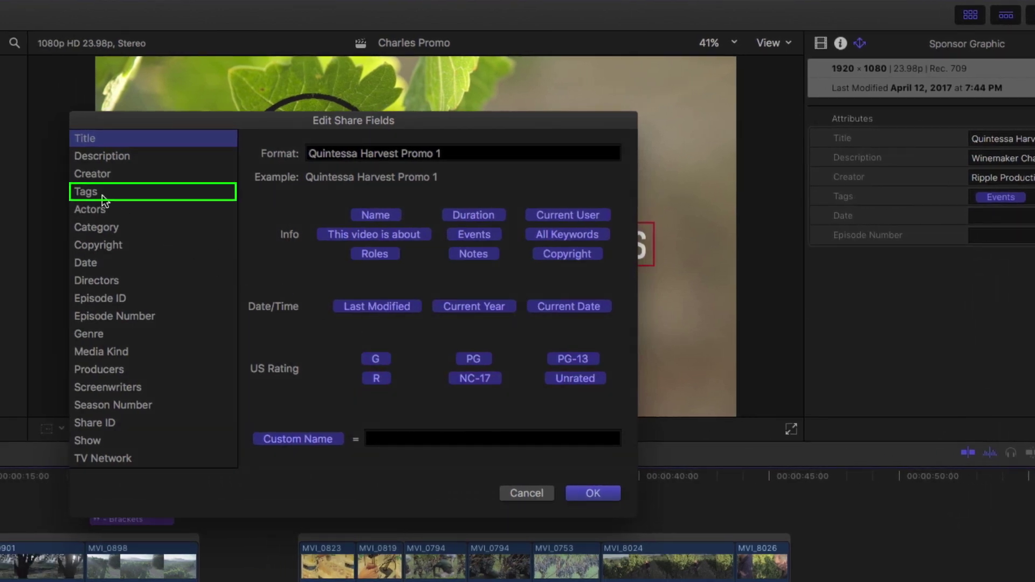
left_click(99, 194)
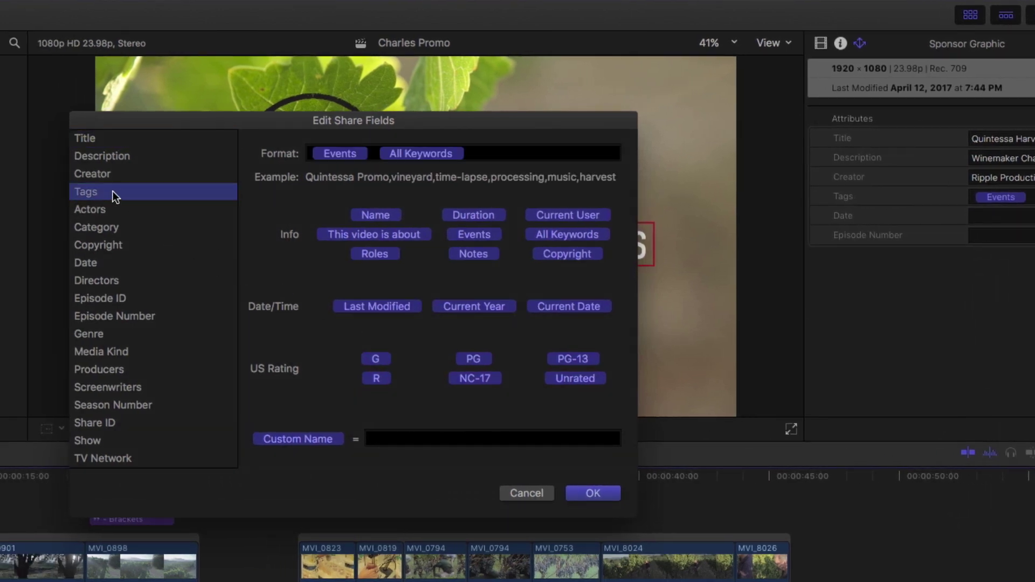
left_click(342, 154)
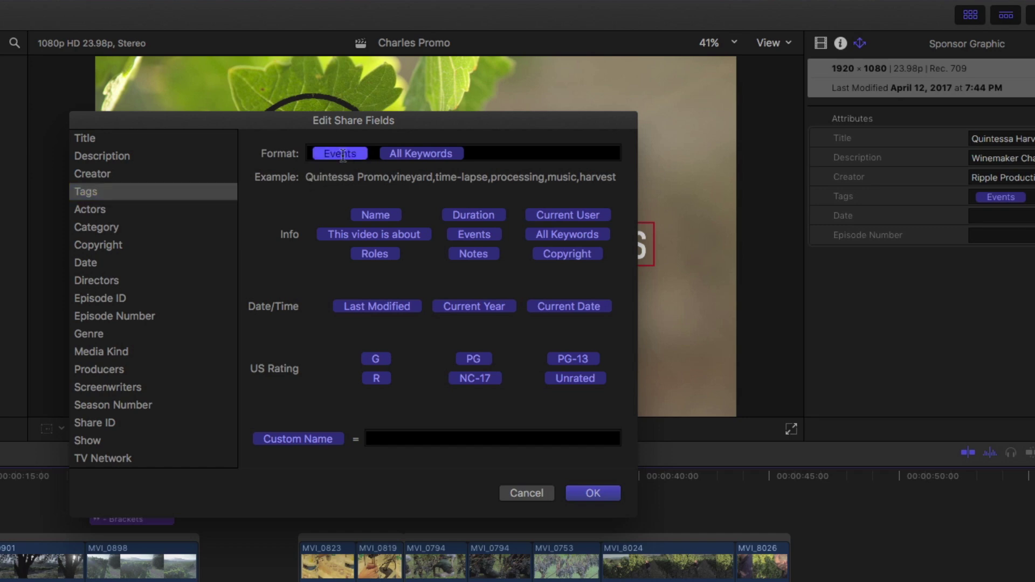
key("BackSpace")
left_click(355, 153)
key("BackSpace")
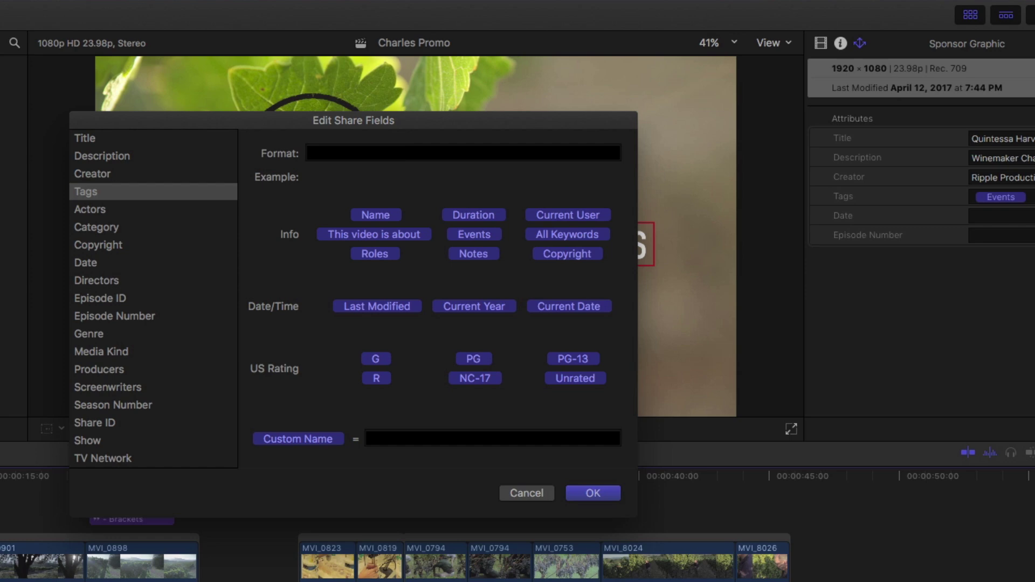
left_click_drag(295, 438, 377, 160)
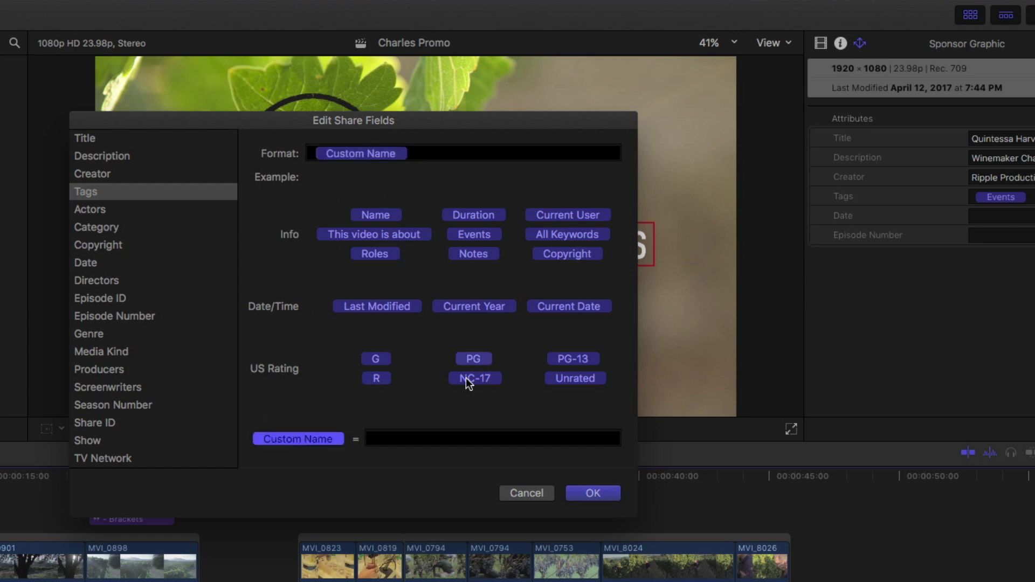
left_click(593, 494)
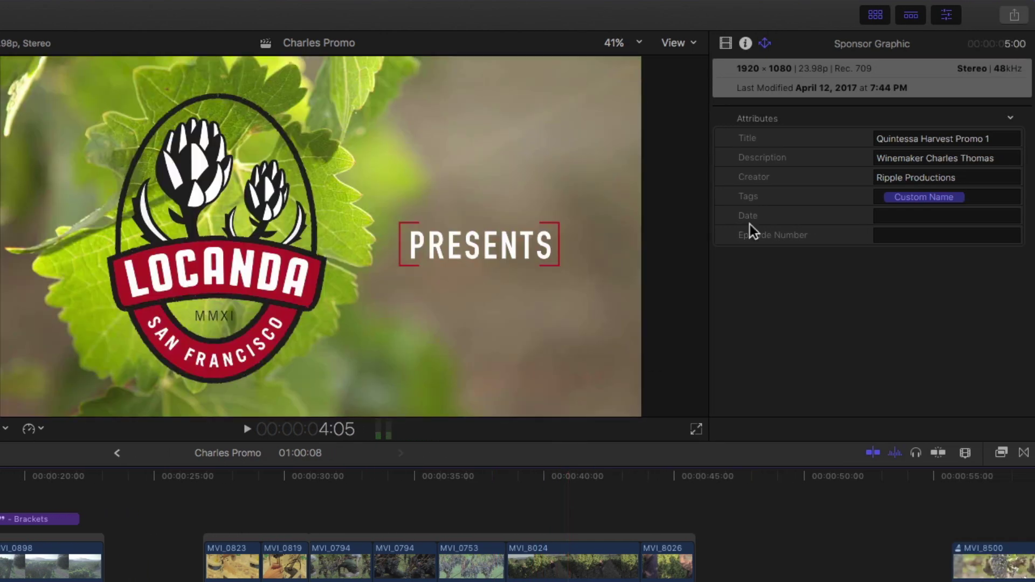
Step: Start a YouTube share of the project and tag it Wine, Harvest and Napa
left_click(1015, 16)
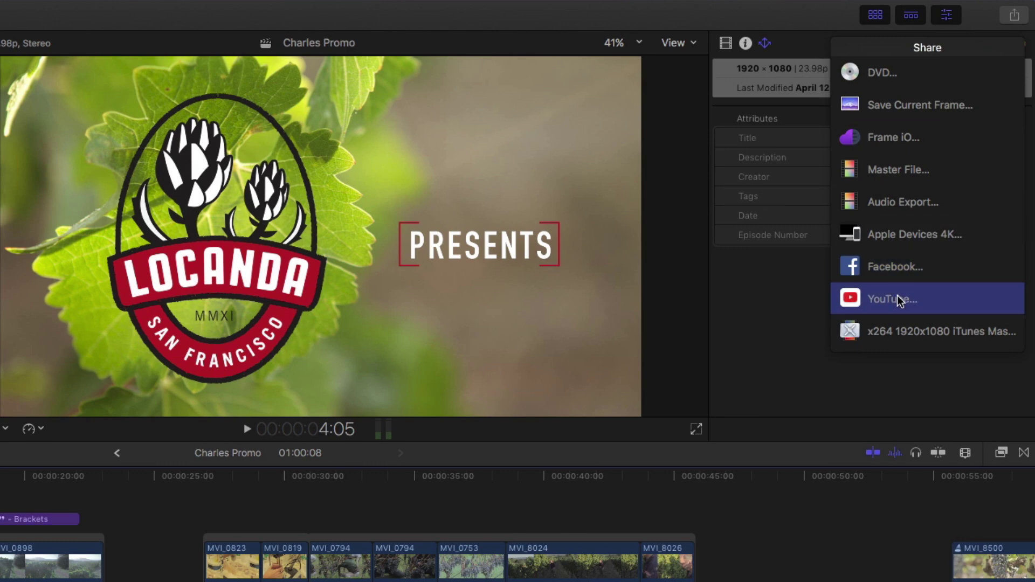
left_click(892, 301)
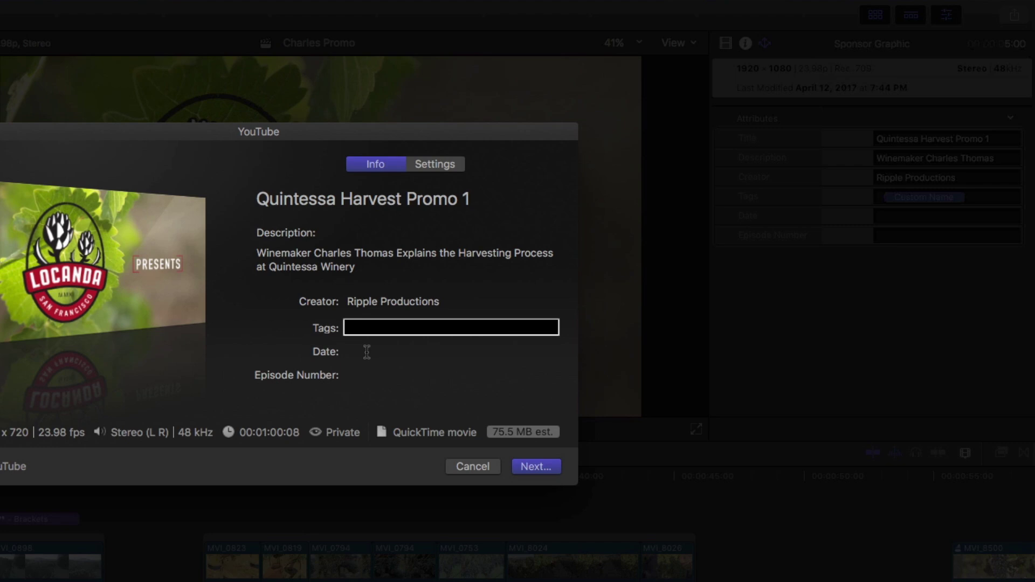
left_click(366, 327)
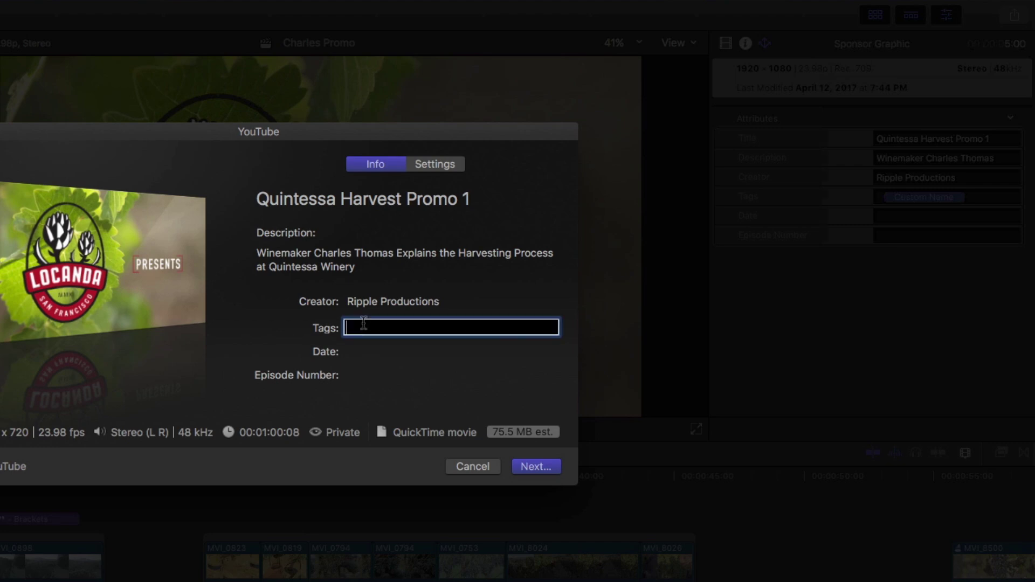
type("Wine")
key("Return")
type("Harvest")
key("Return")
type("Napa")
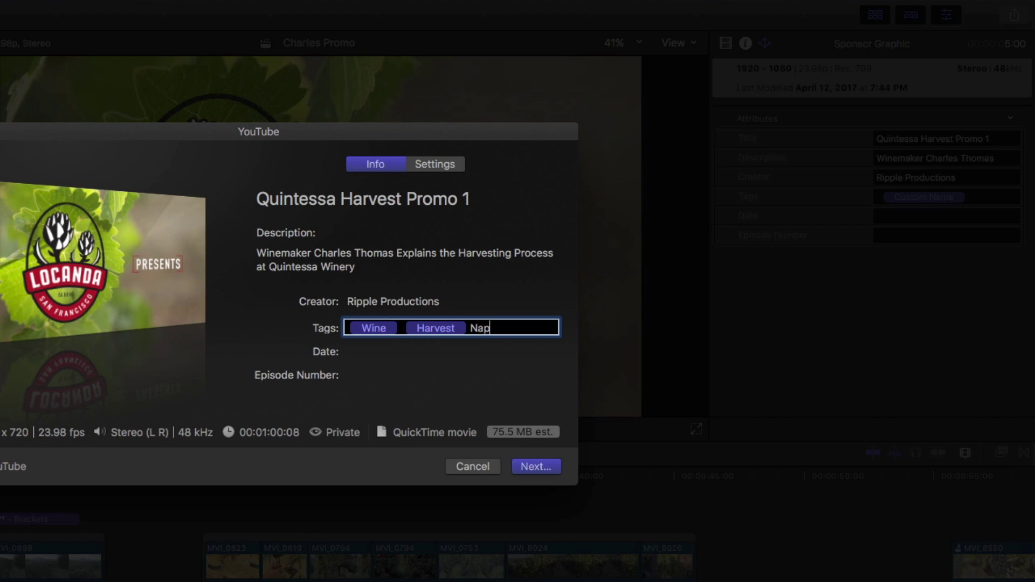
key("Return")
Step: Add the Merlot, Cabernet and Quintessa tags, then cancel the share window
type("Merlot")
key("Return")
type("Caber")
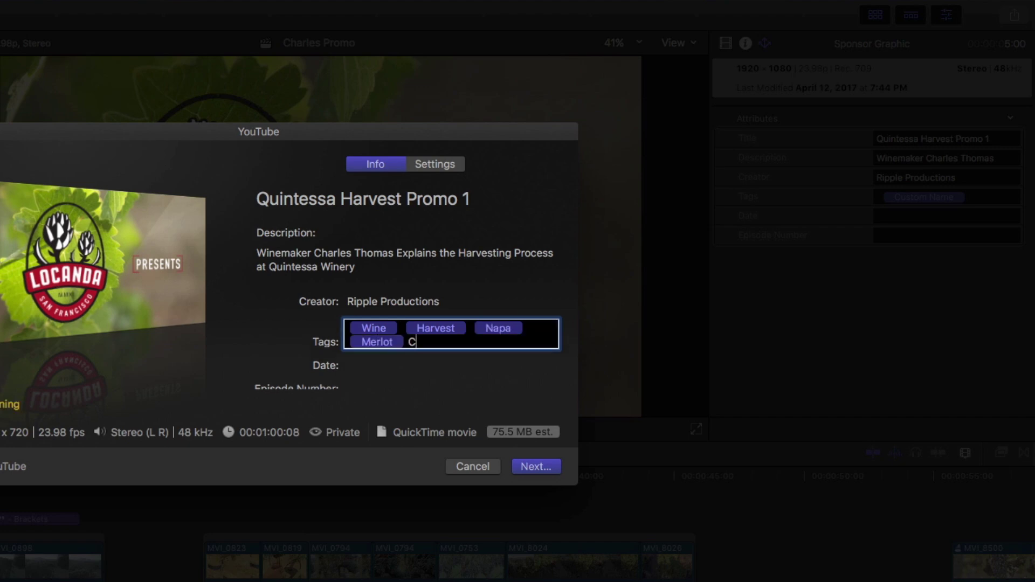
type("net")
key("Return")
type("Quin")
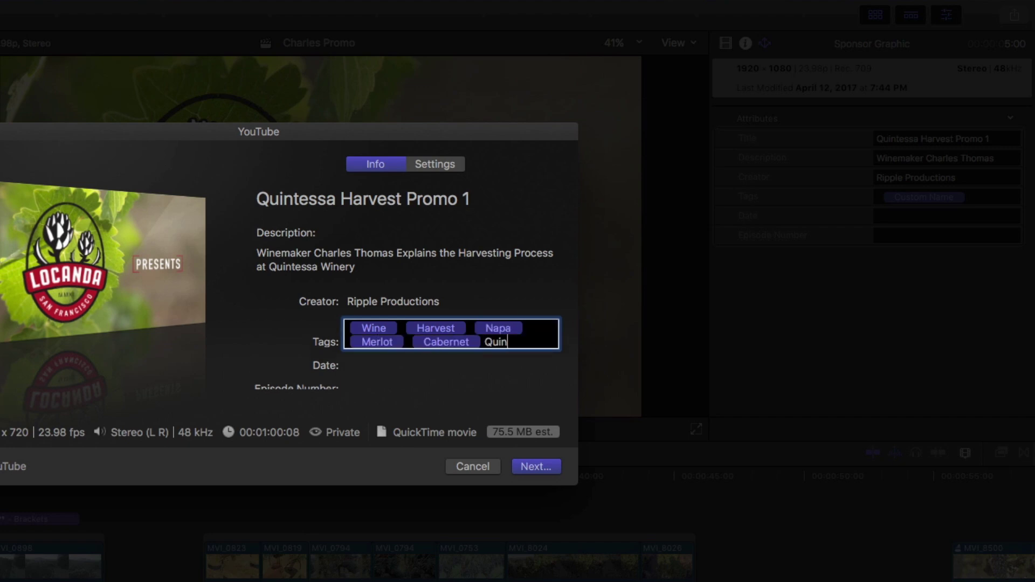
type("tessa")
key("Return")
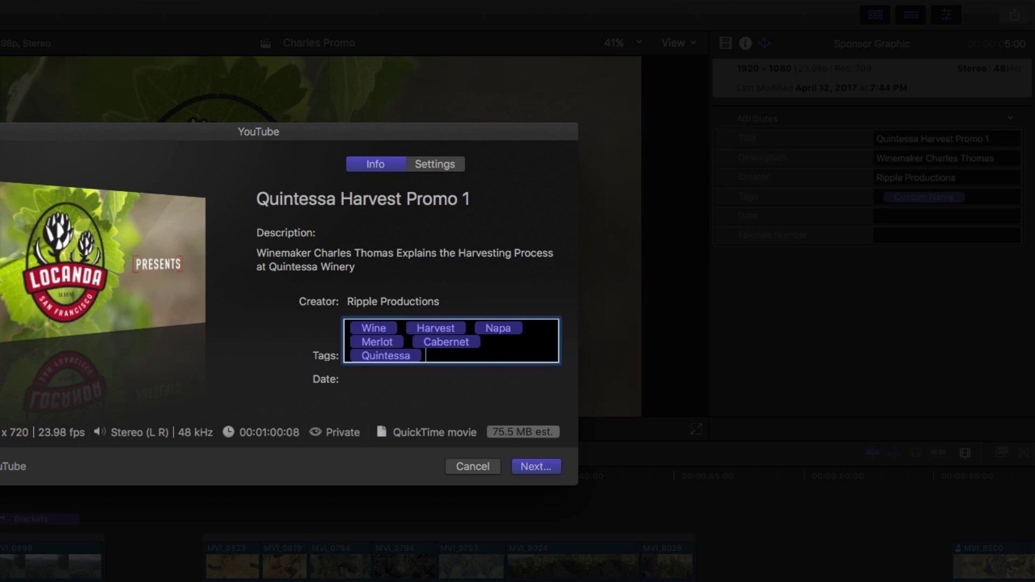
left_click(468, 466)
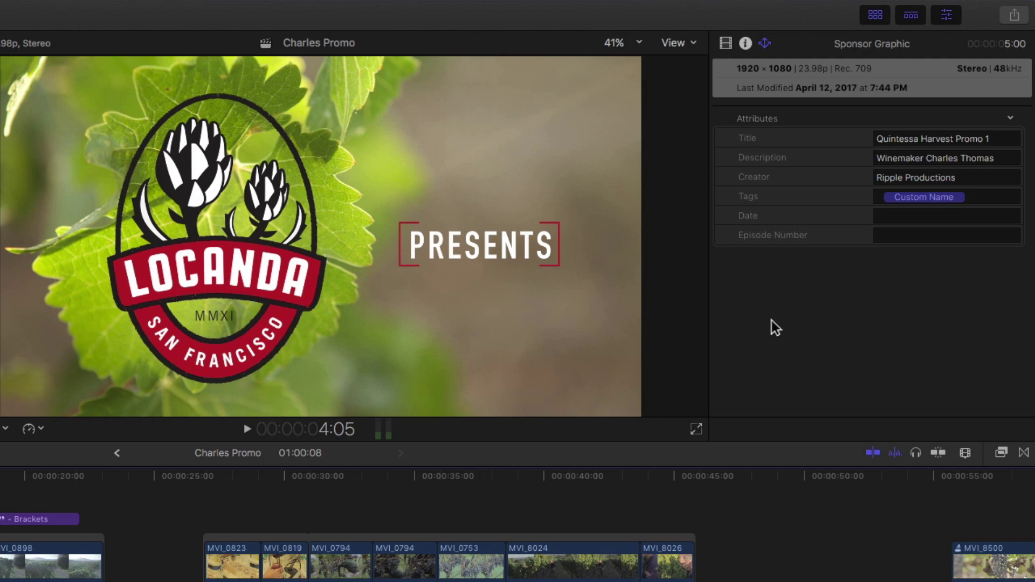
Step: Start a YouTube share of the project again and cancel it
left_click(1014, 14)
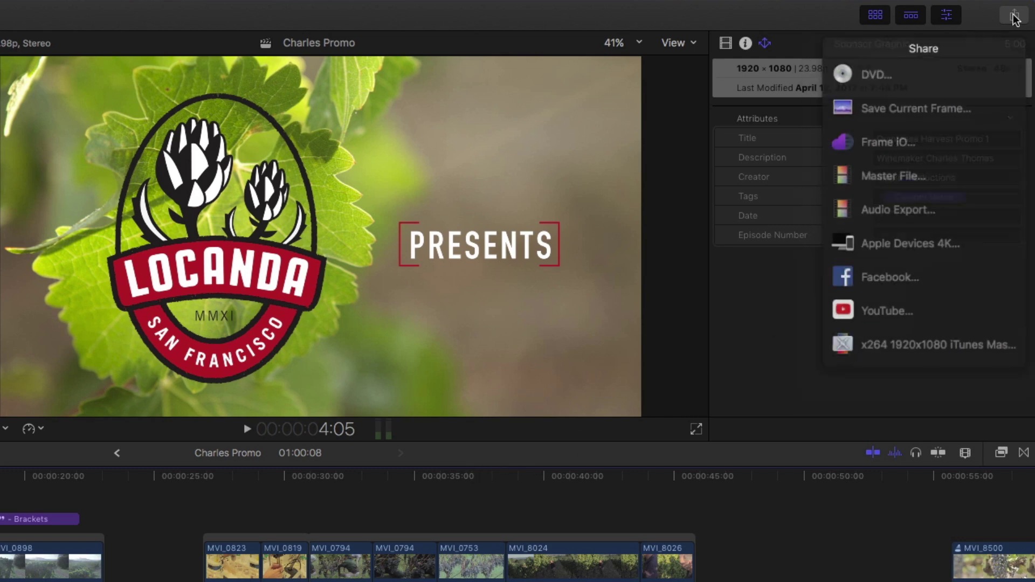
left_click(890, 300)
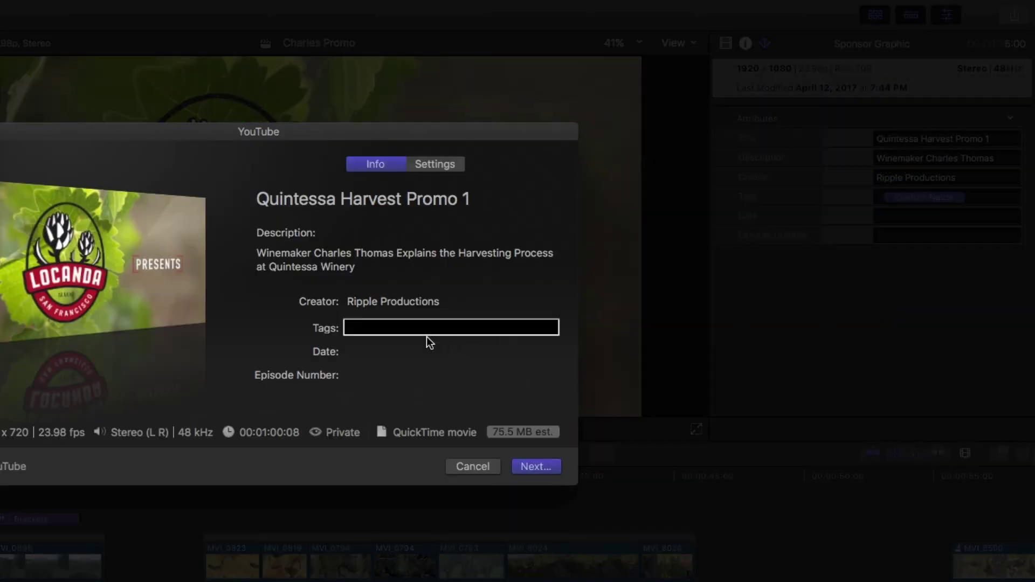
left_click(484, 467)
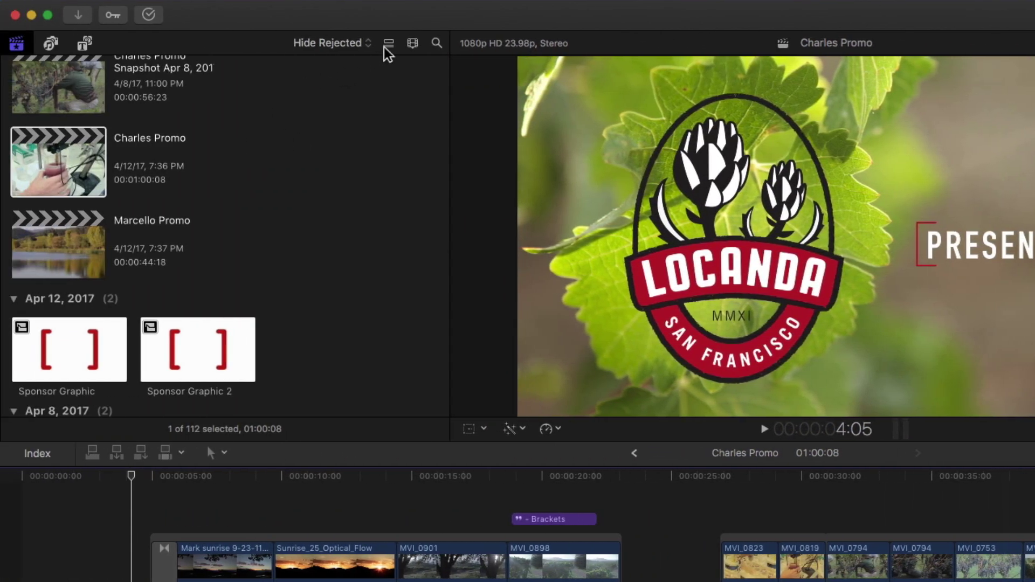
Step: Switch the browser to list view and select Charles Promo's Notes text listing the tags
left_click(319, 45)
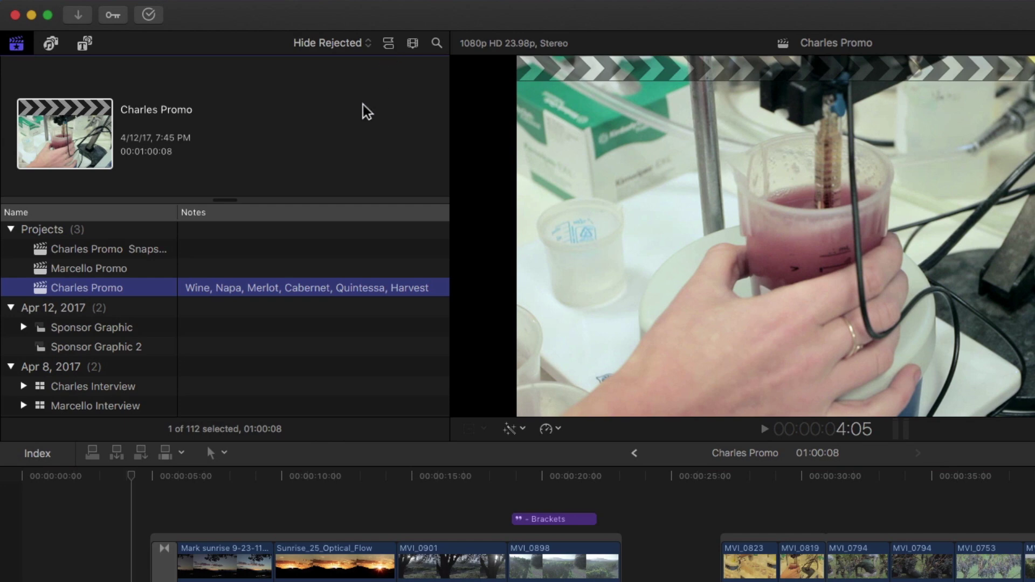
scroll(183, 301, "right", 1)
scroll(226, 296, "right", 5)
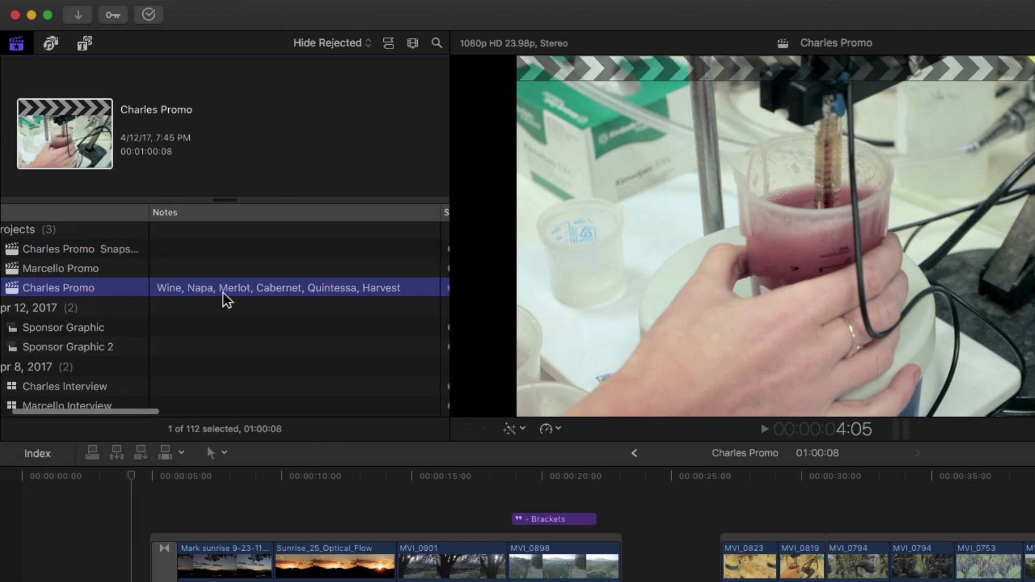
left_click(278, 288)
key("super+c")
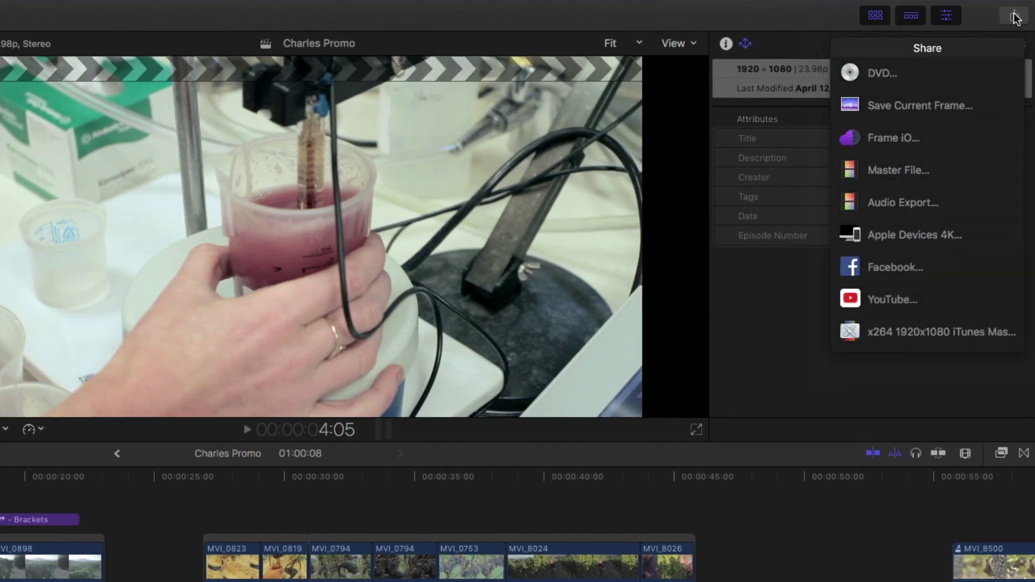
Step: Paste the copied notes into the YouTube share's Tags field
left_click(858, 299)
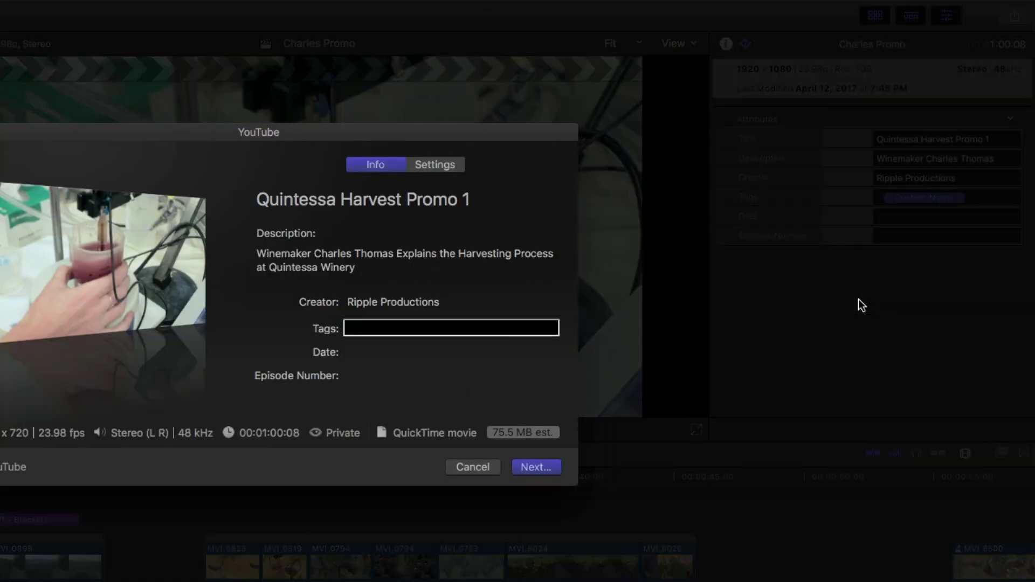
left_click(363, 329)
key("super+v")
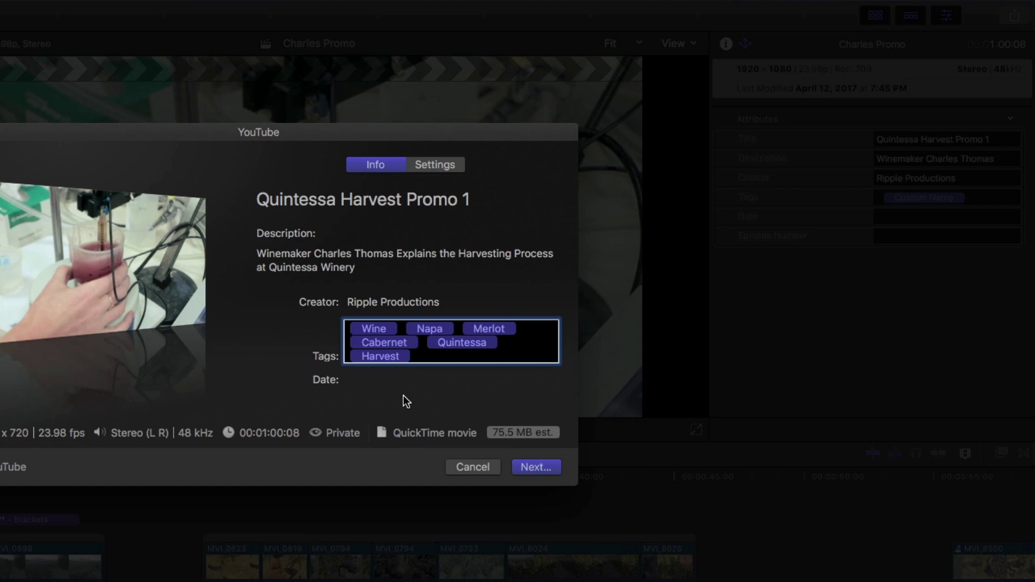
Step: Close the YouTube window, set Date 'May 2017' and Episode Number 'Episode 1', and save as default
left_click(474, 467)
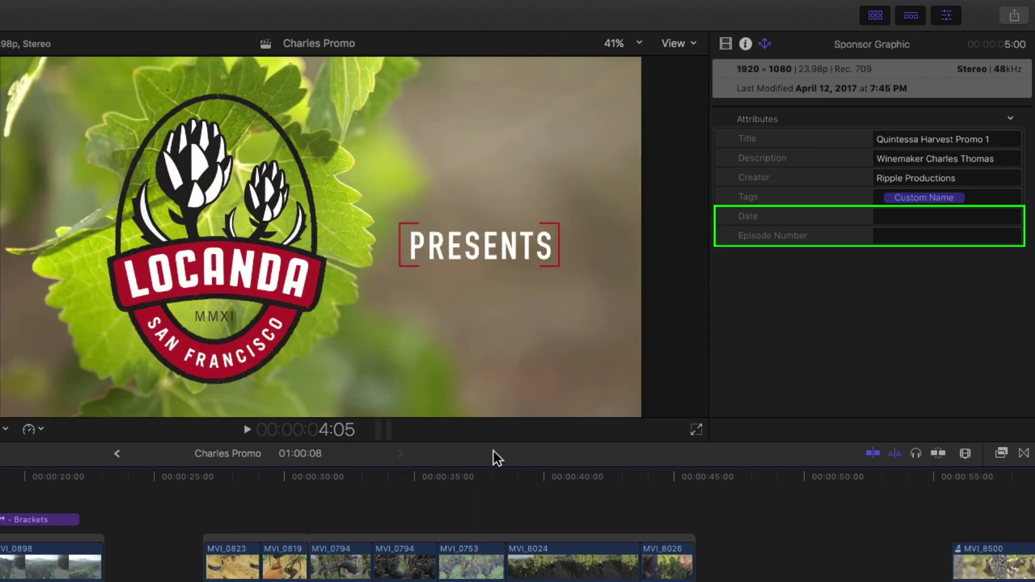
left_click(898, 216)
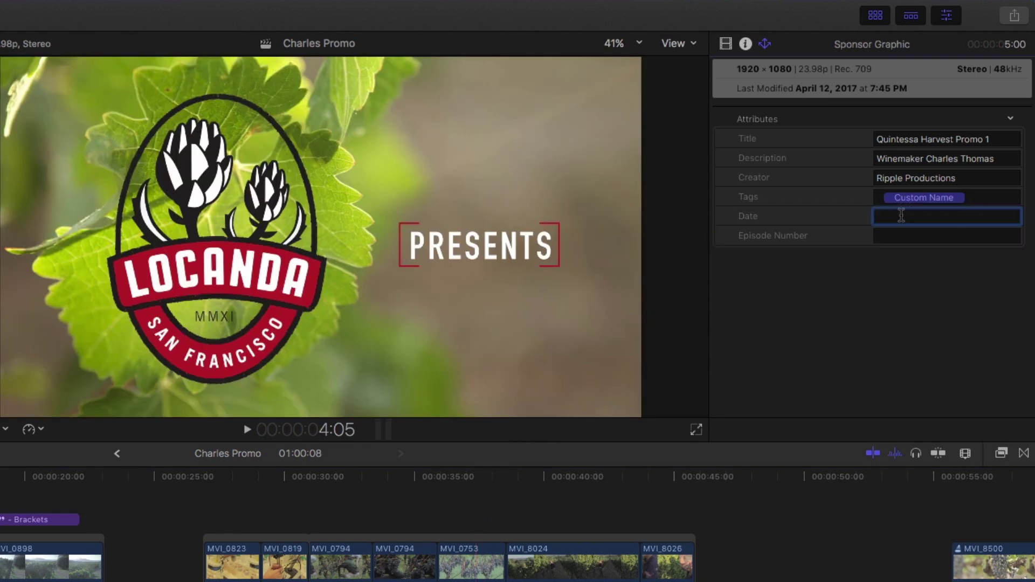
type("May 2017")
left_click(898, 236)
type("Episode 1")
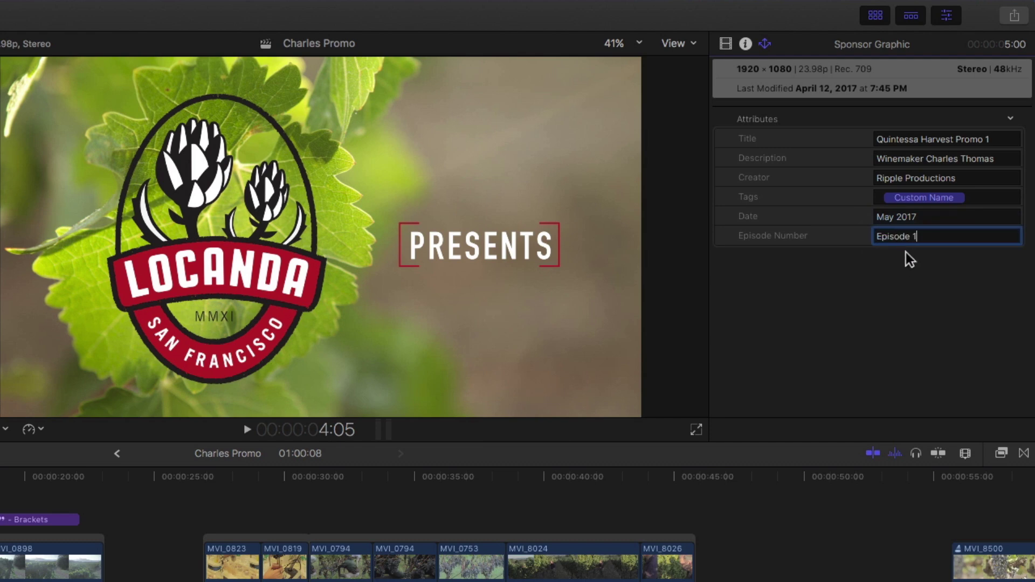
left_click(1013, 119)
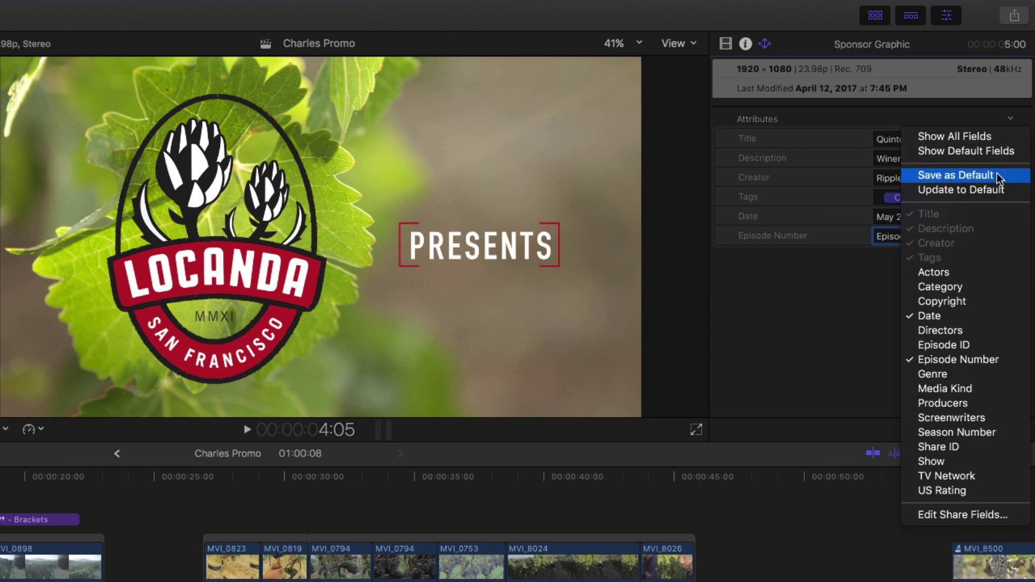
left_click(817, 302)
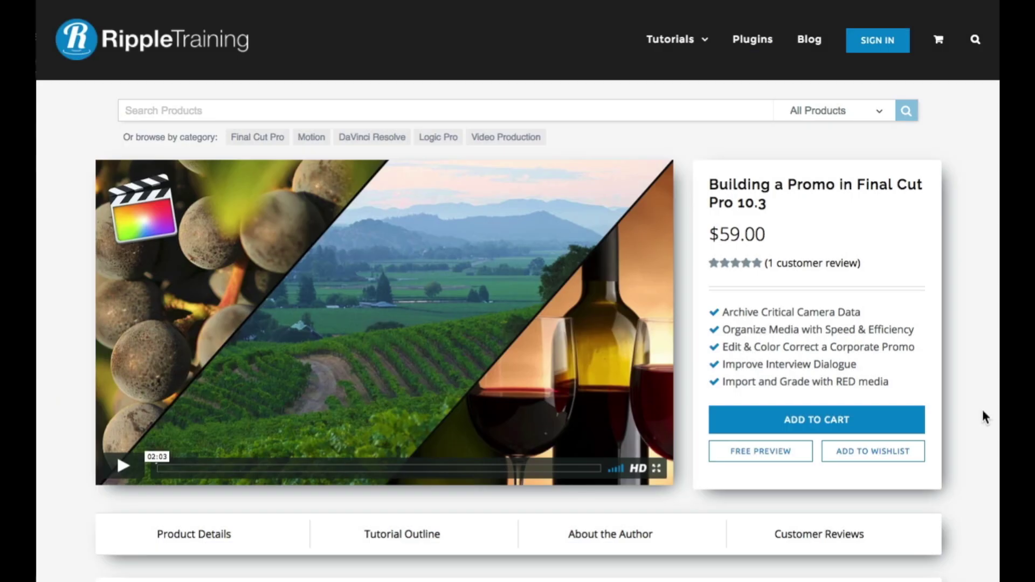
Step: Scroll the Building a Promo in Final Cut Pro 10.3 page down to Tame the Peaks and Color Me Perfect
scroll(982, 409, "down", 4)
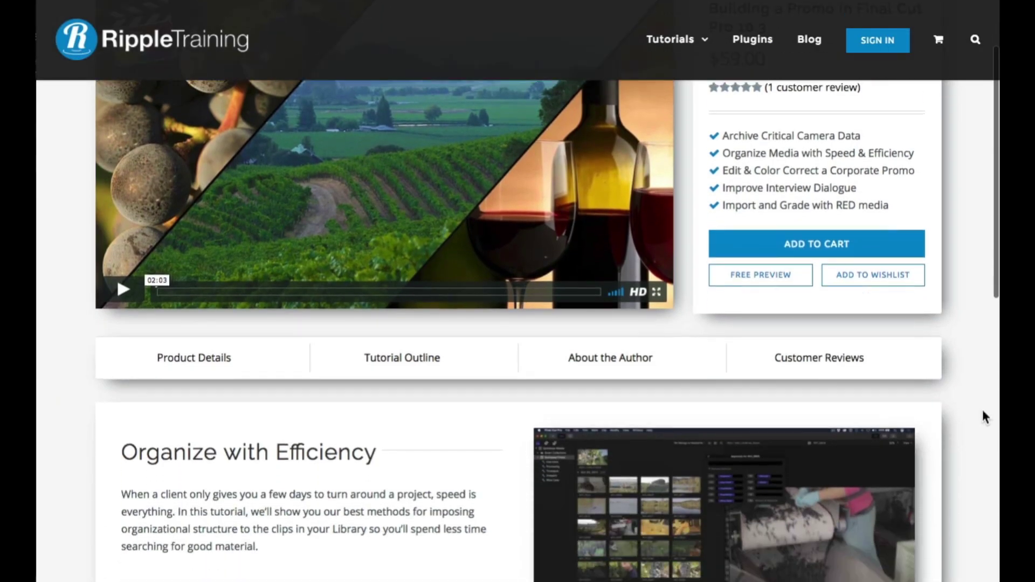
scroll(983, 411, "down", 5)
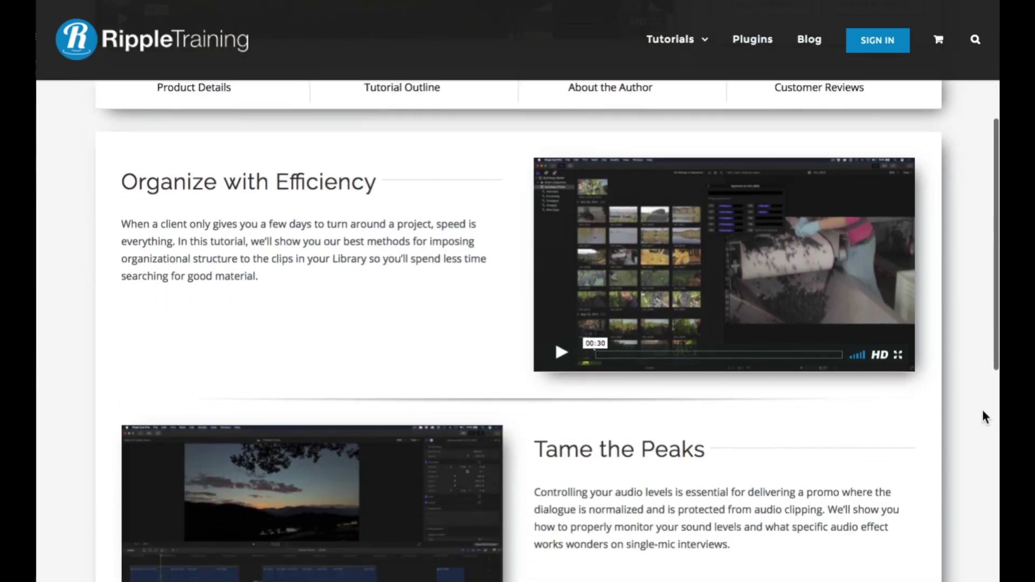
scroll(982, 416, "down", 6)
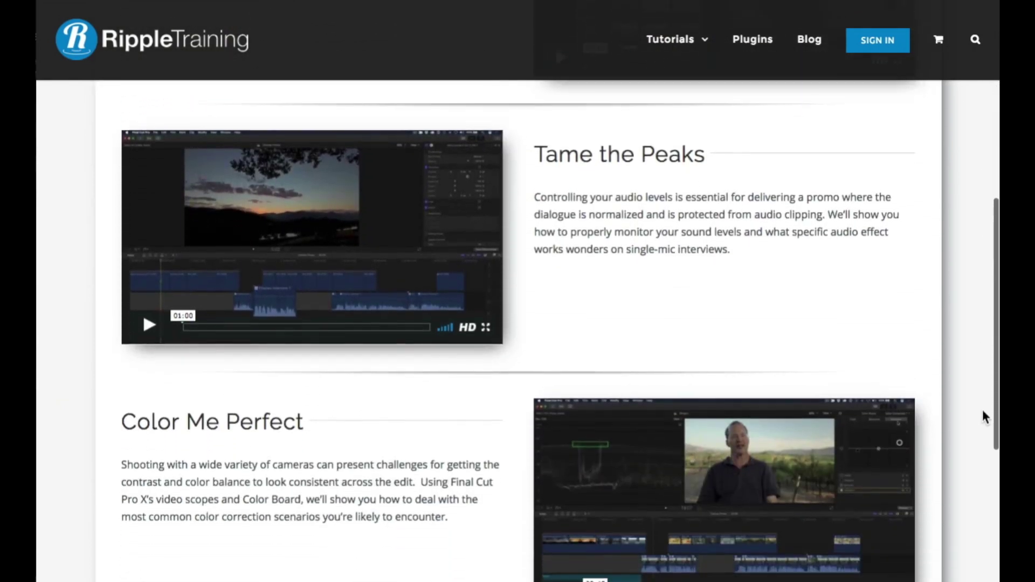